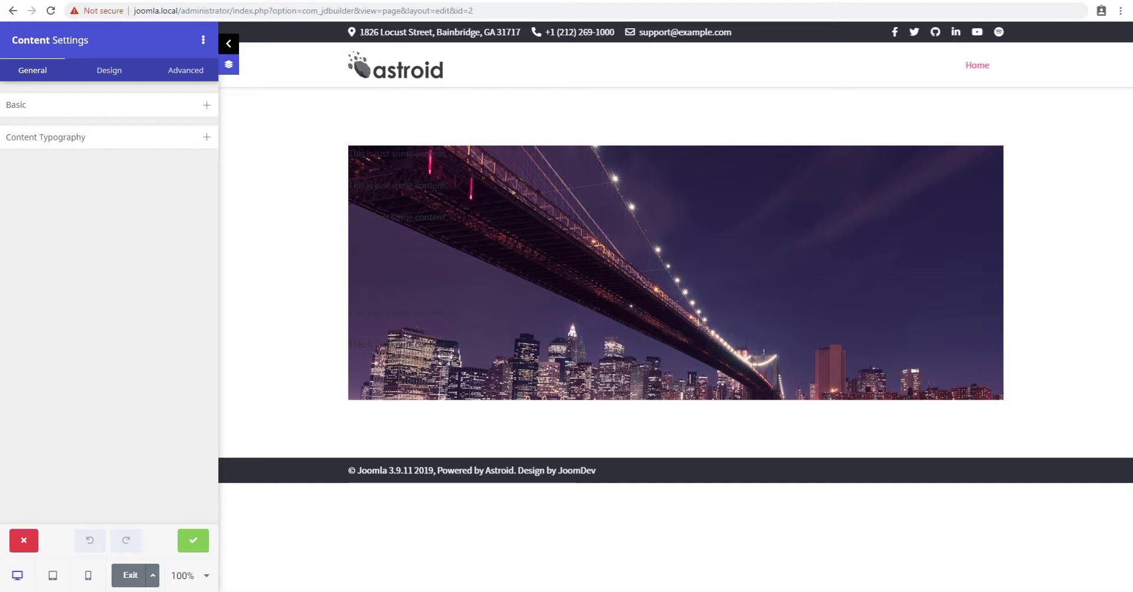
Open a new Chrome tab and load pixabay.com.
key("ctrl+t")
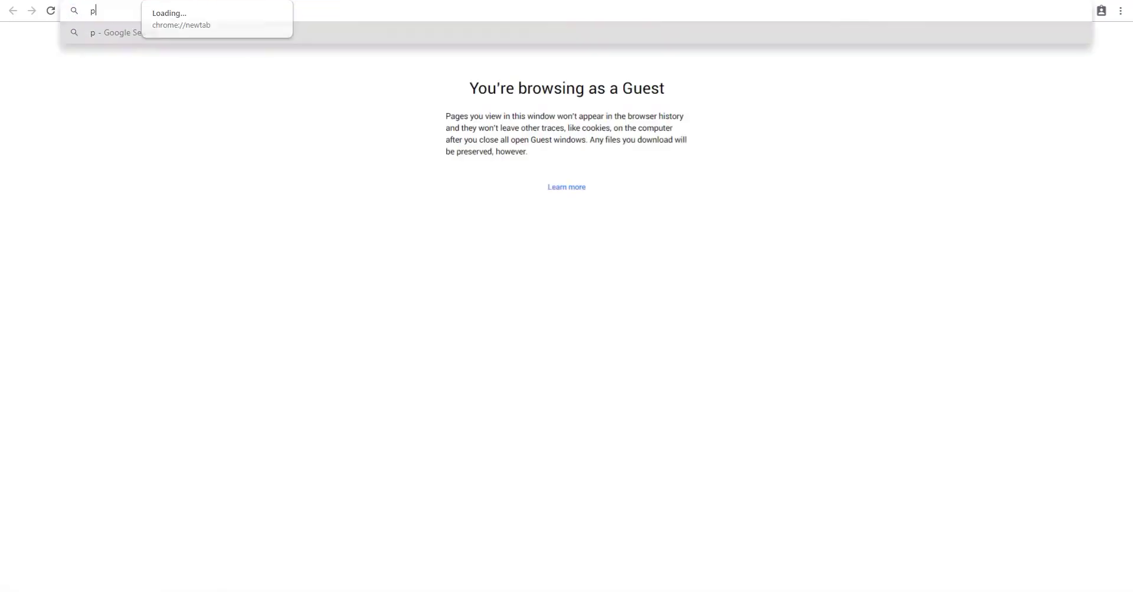
type("pixab")
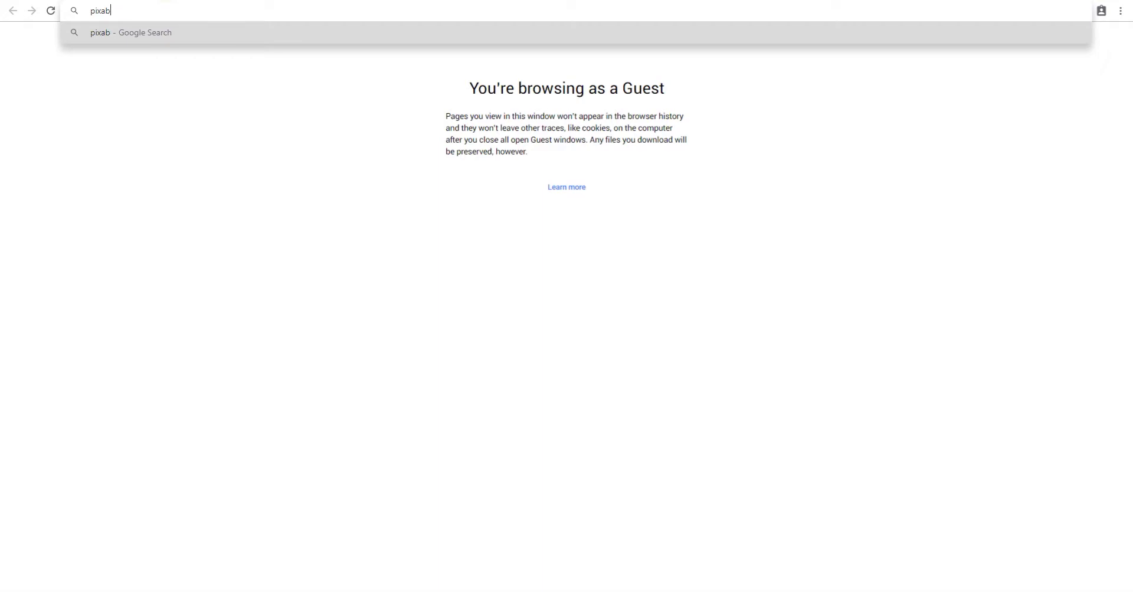
type("ay.com")
key("Return")
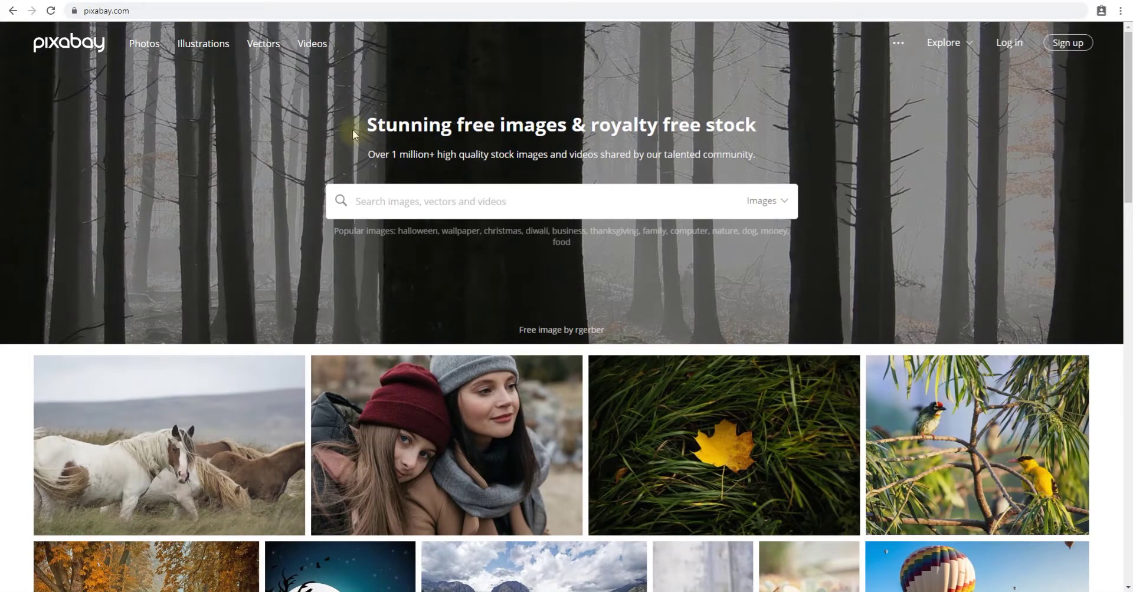
Browse down the Pixabay homepage photo grid, then return to the JD Builder editor.
left_click_drag(353, 124, 480, 156)
left_click(633, 167)
left_click(902, 186)
scroll(800, 396, "down", 4)
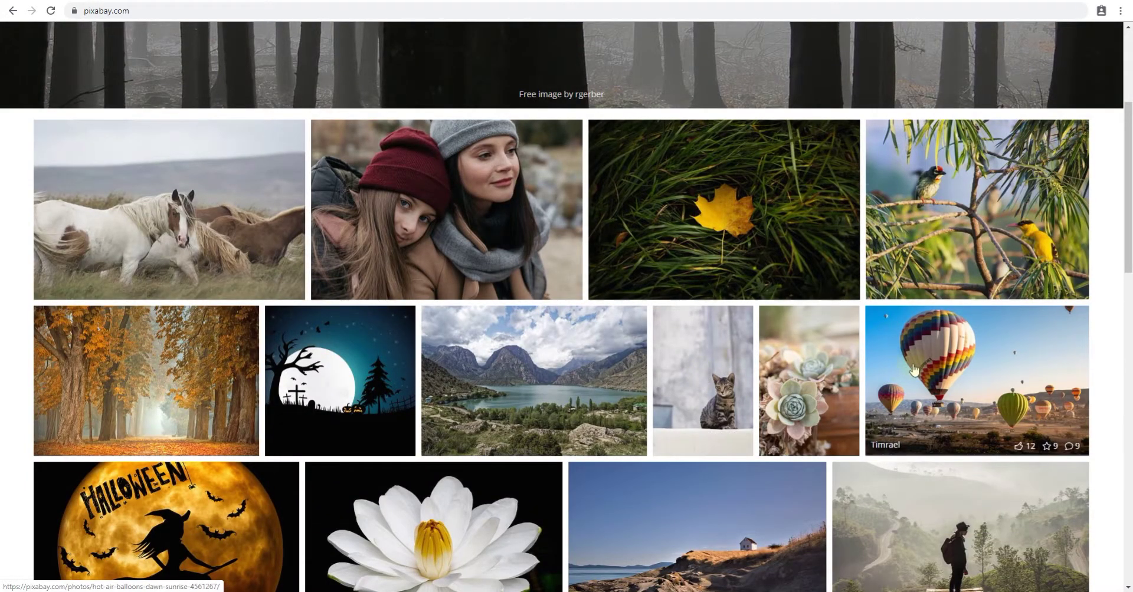
scroll(626, 353, "down", 3)
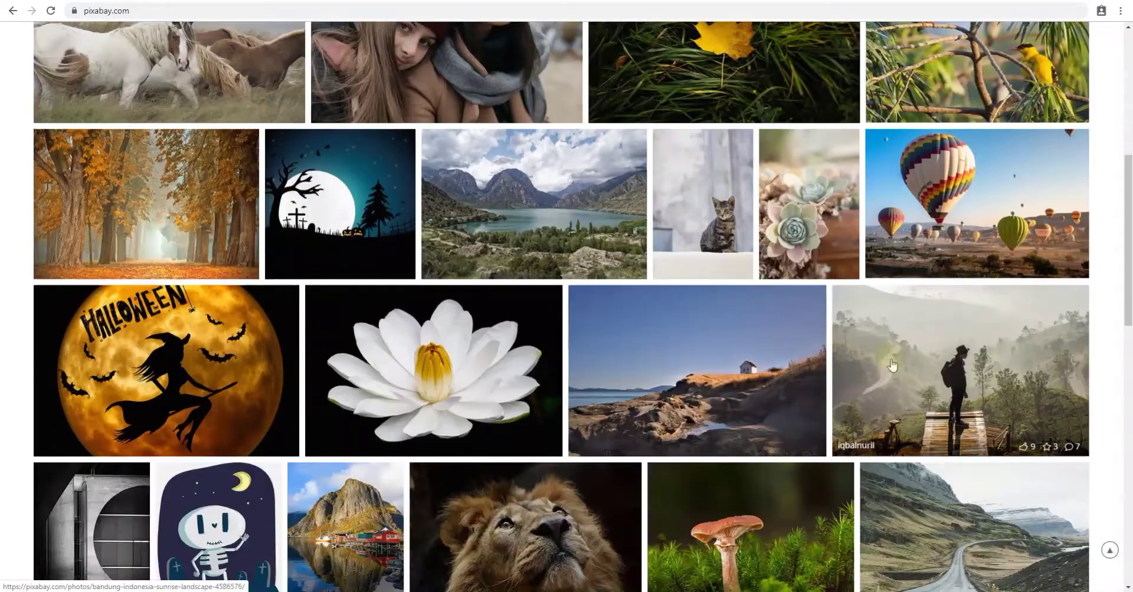
scroll(737, 317, "down", 2)
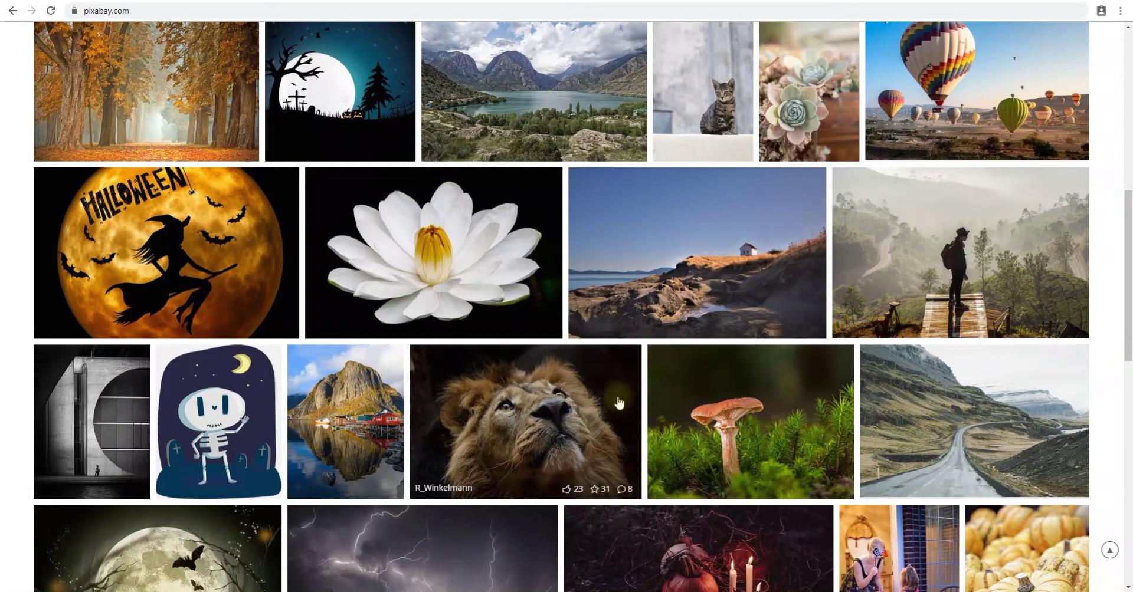
scroll(738, 385, "down", 1)
scroll(738, 385, "down", 1)
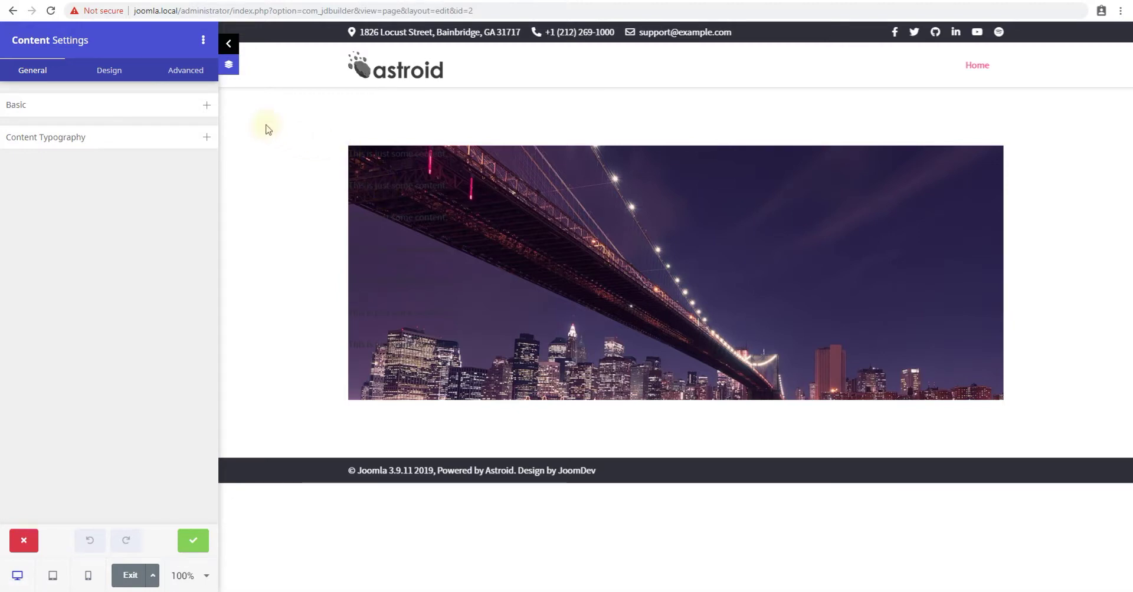
Look through the content element's General and Design settings, expanding Background on Design.
left_click(100, 76)
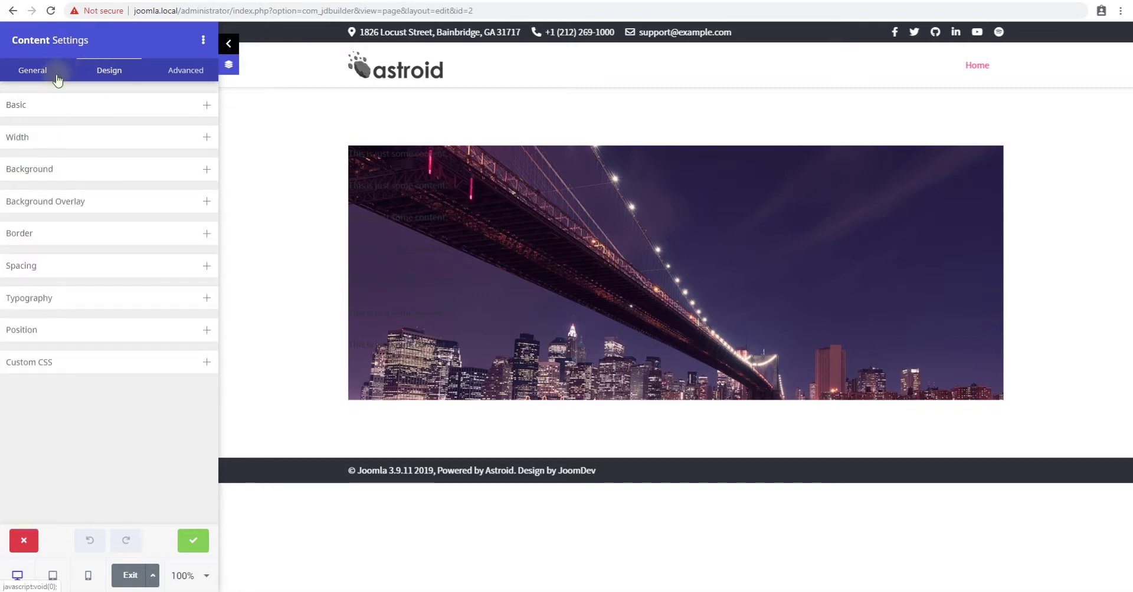
left_click(14, 71)
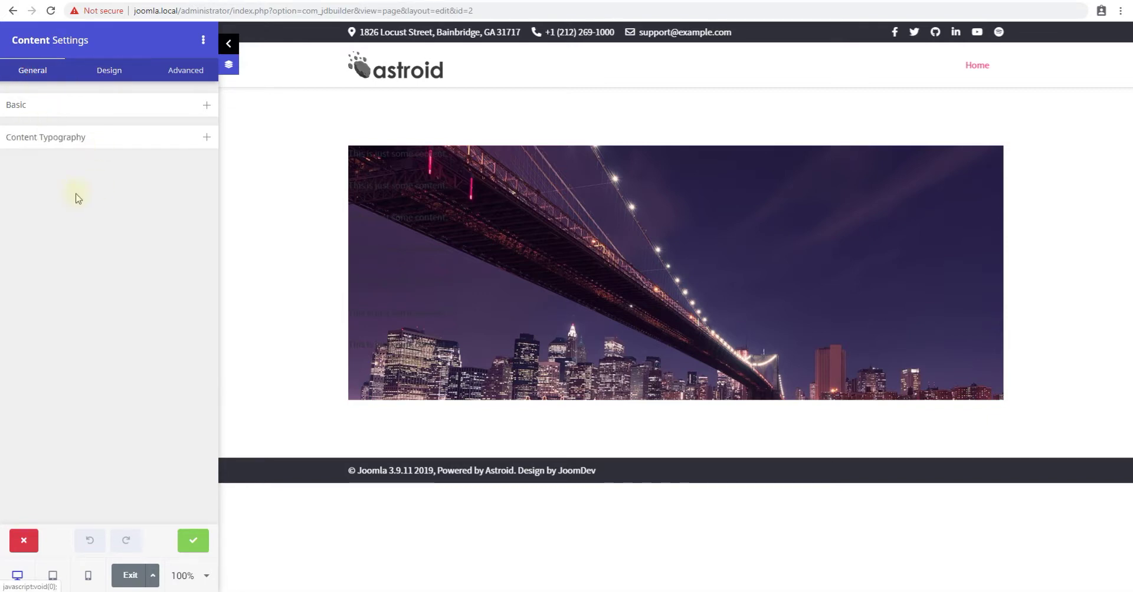
left_click(49, 142)
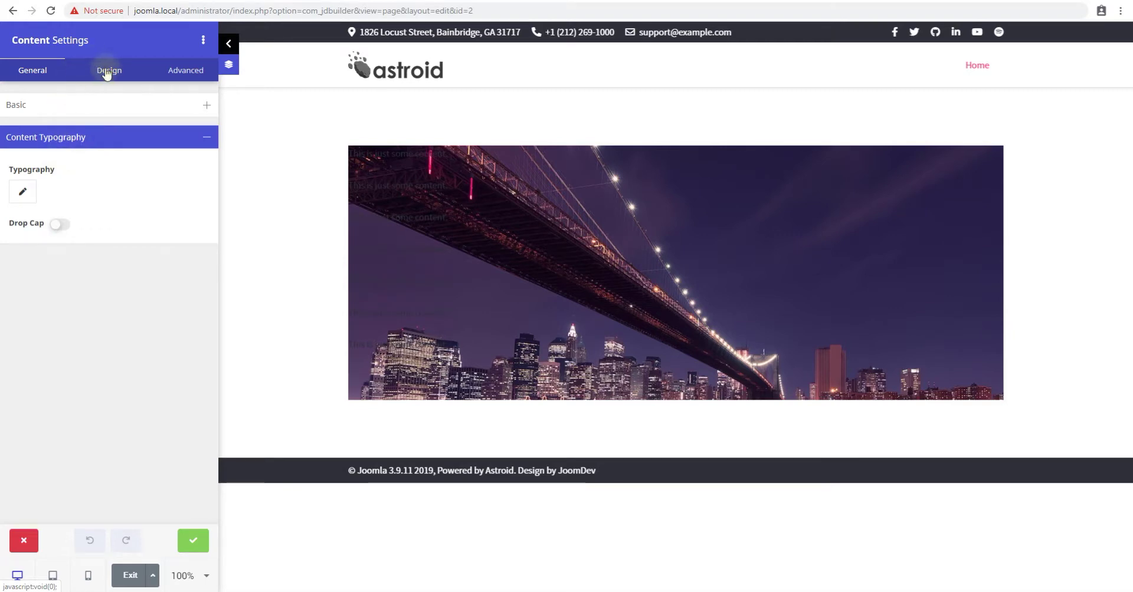
left_click(107, 72)
left_click(69, 169)
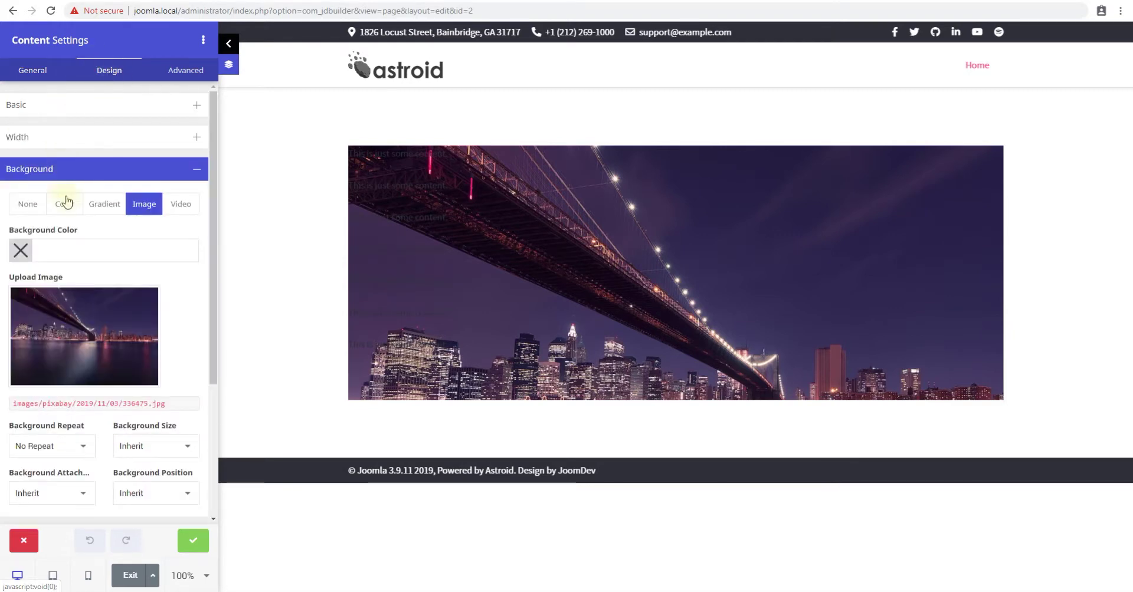
Bring up the Pixabay image import from the background image's media library.
left_click(90, 308)
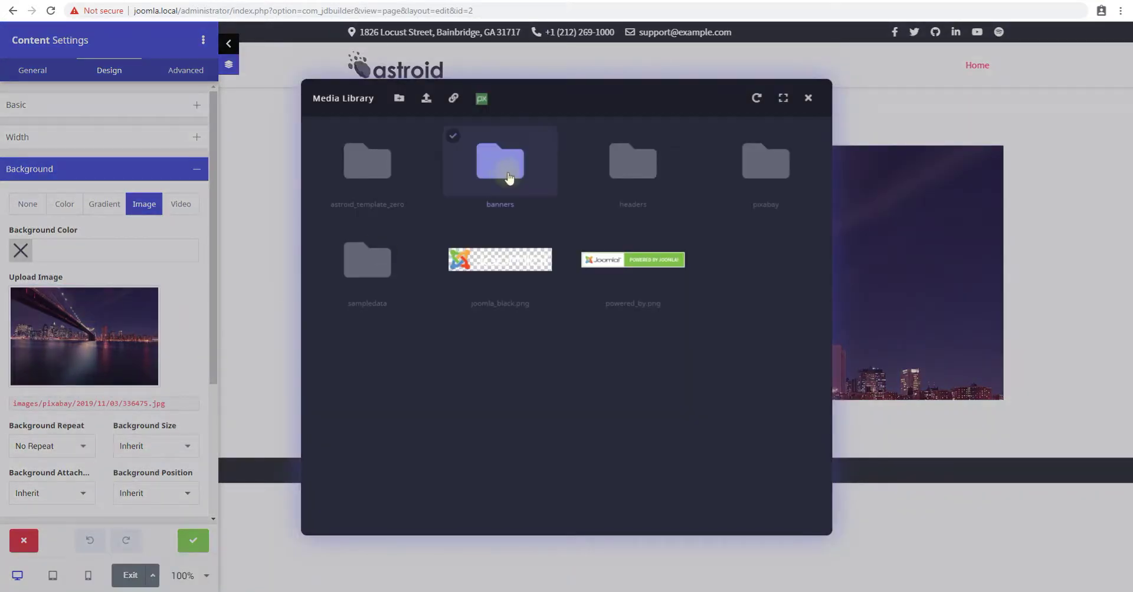
left_click(481, 99)
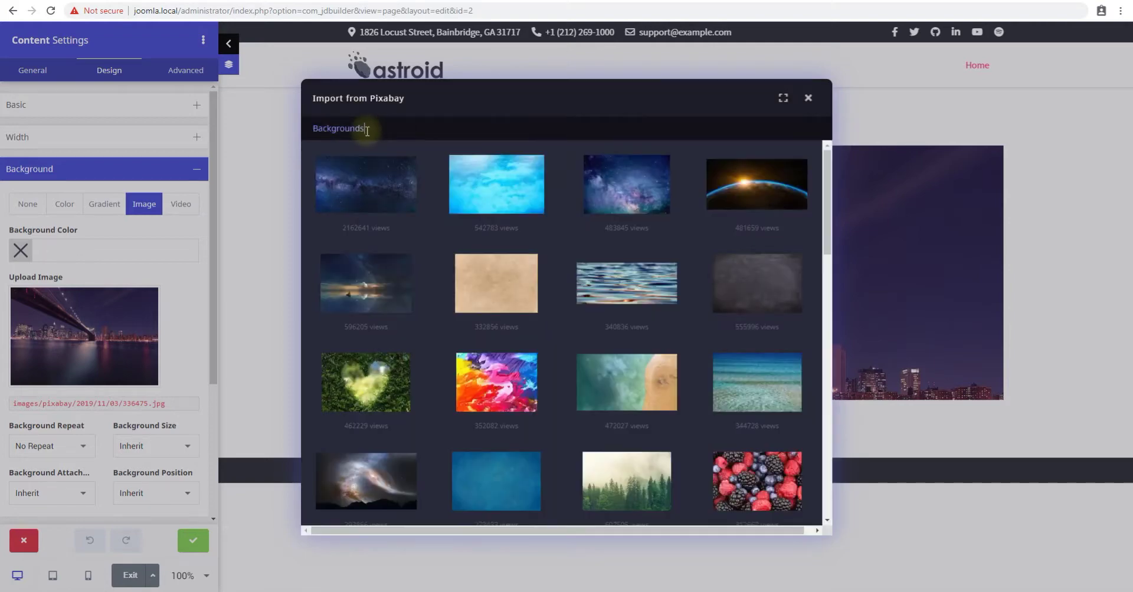
scroll(592, 354, "down", 2)
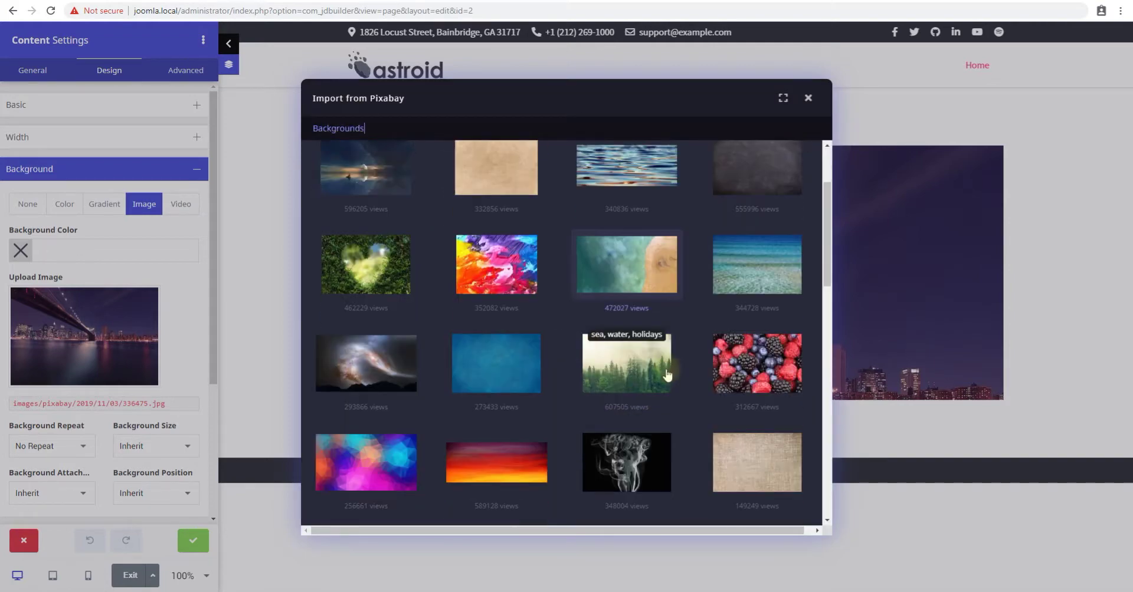
scroll(424, 224, "up", 2)
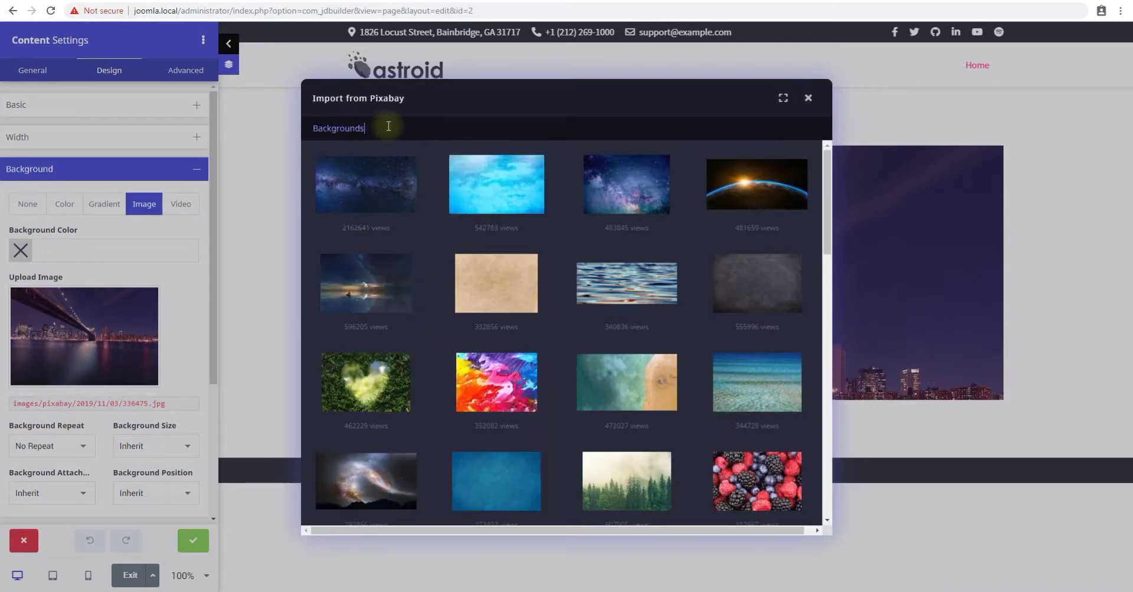
Search Pixabay for 'halloween', then 'paris', and import the Montmartre street photo.
left_click_drag(384, 128, 304, 127)
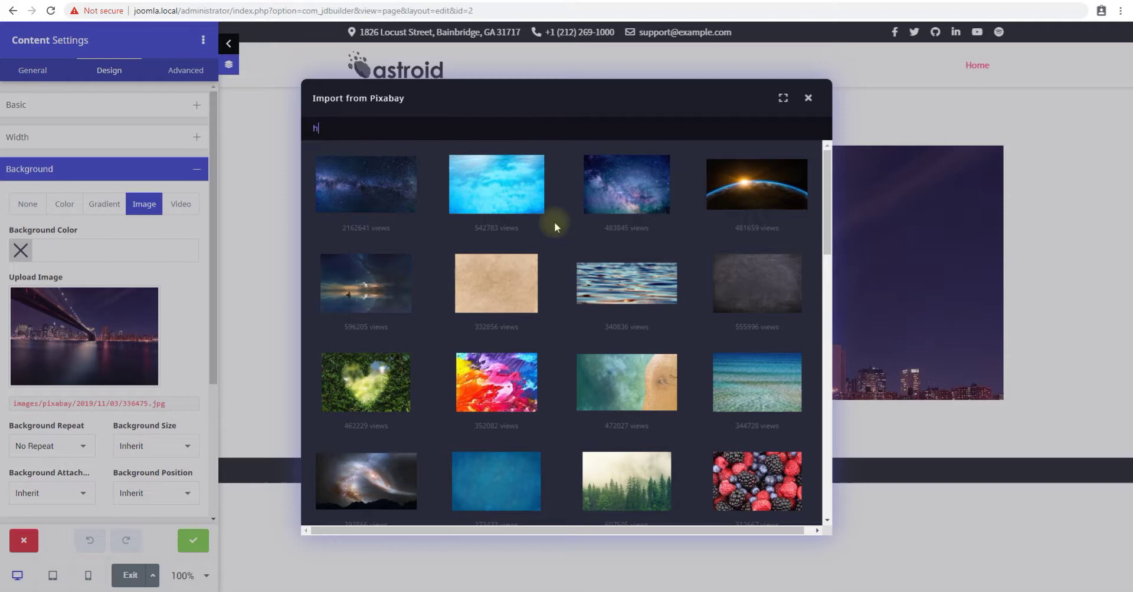
type("halloween")
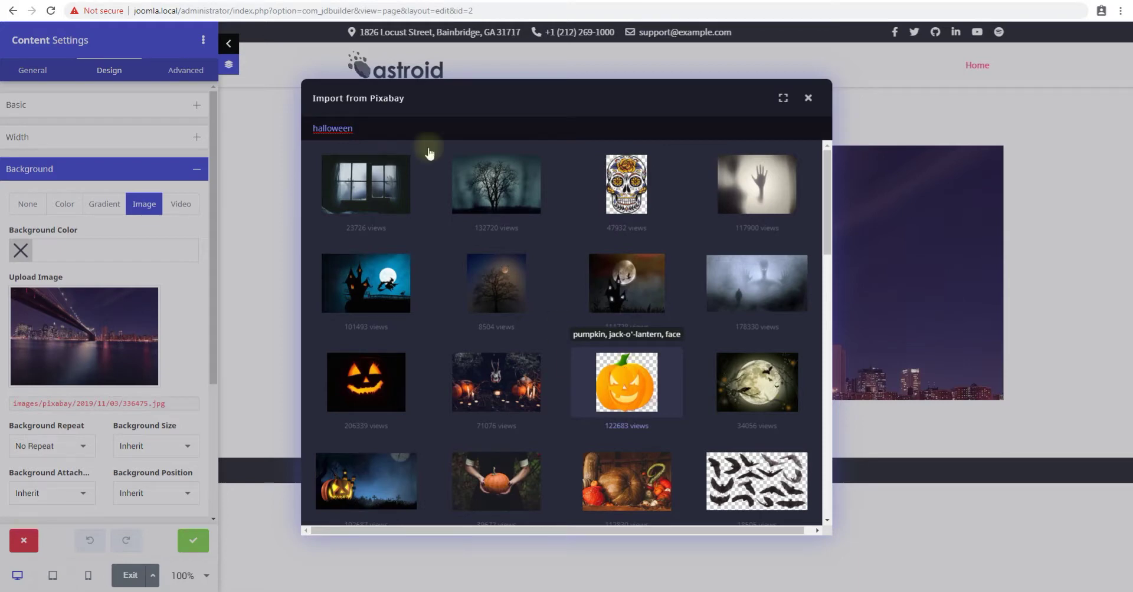
left_click_drag(356, 129, 277, 130)
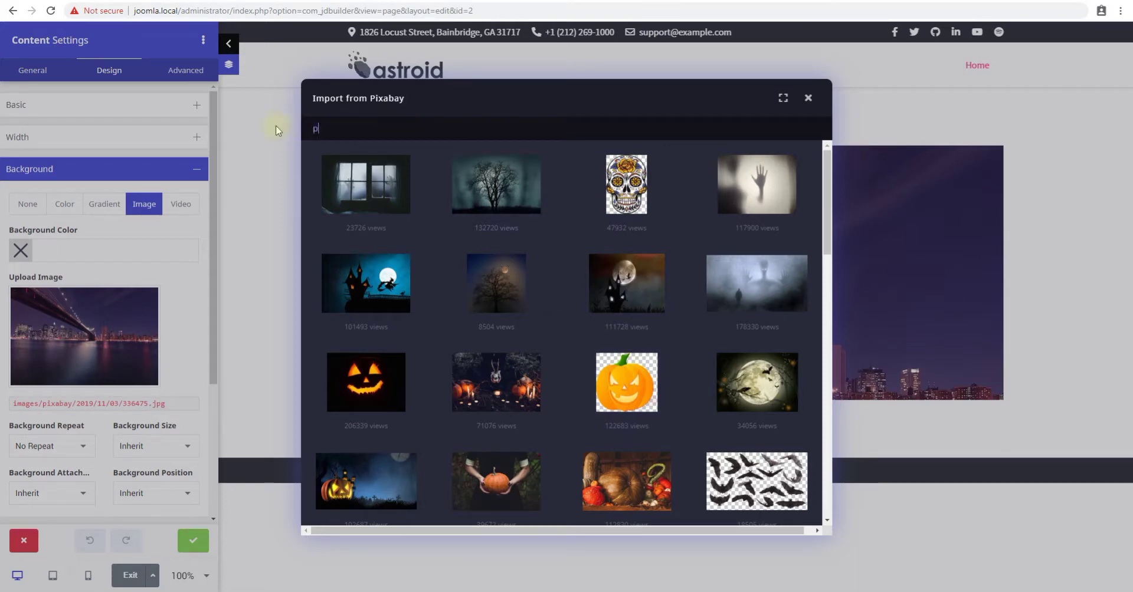
type("paris")
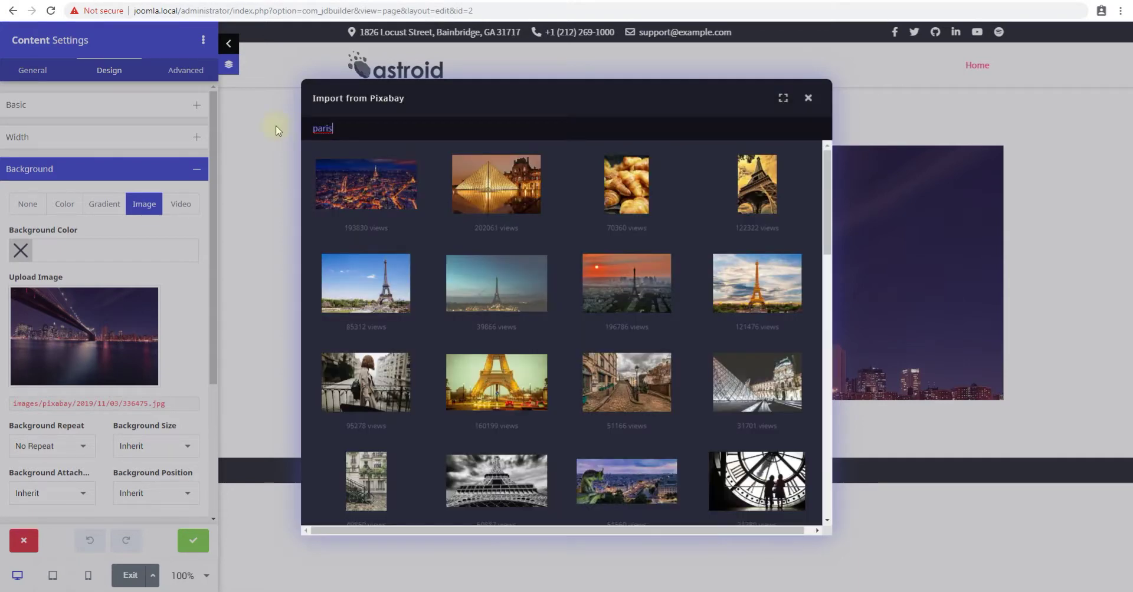
scroll(643, 371, "down", 2)
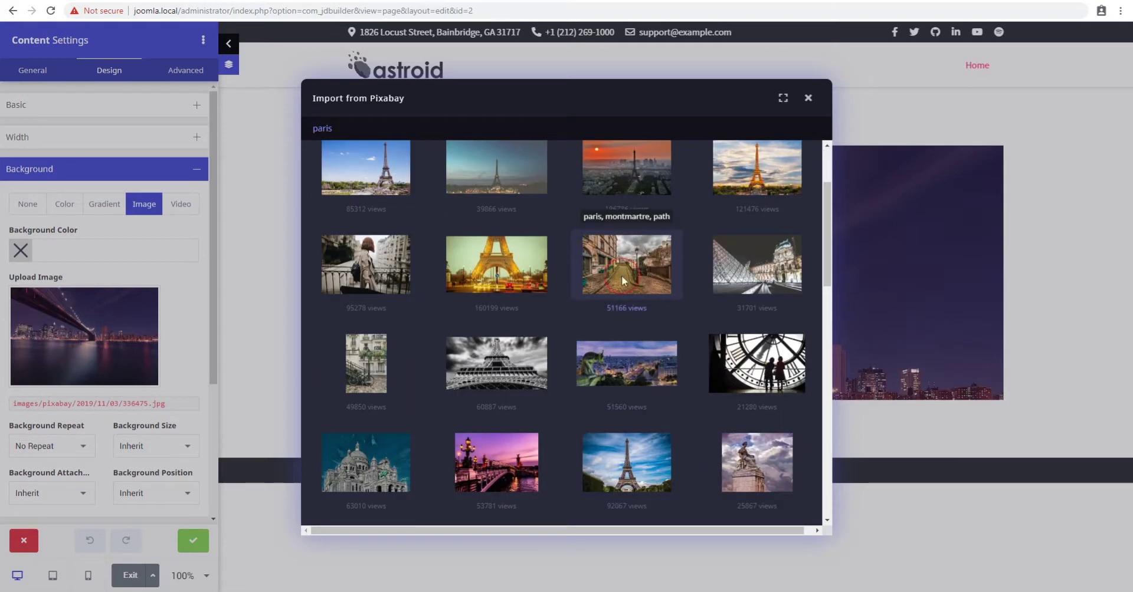
left_click(623, 281)
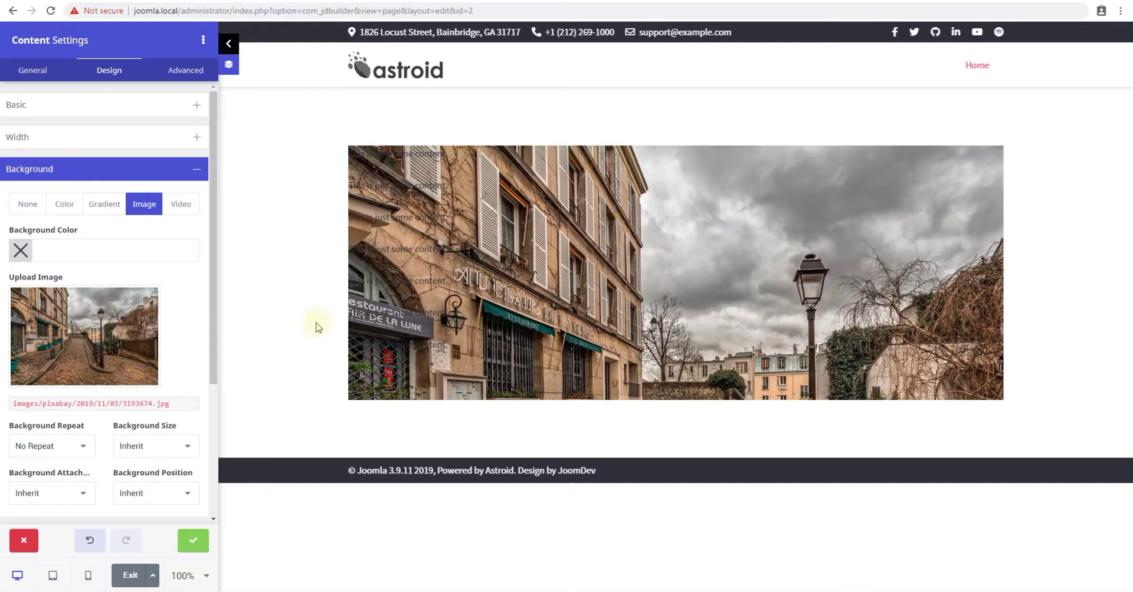
Set the Montmartre background image's size to Cover.
scroll(110, 401, "down", 2)
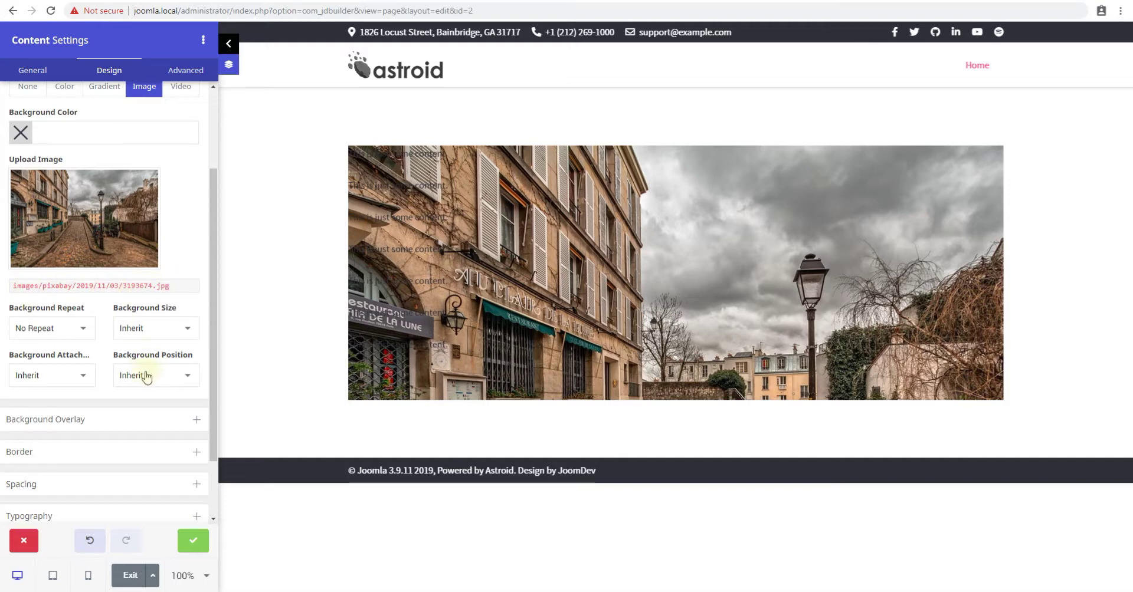
left_click(138, 334)
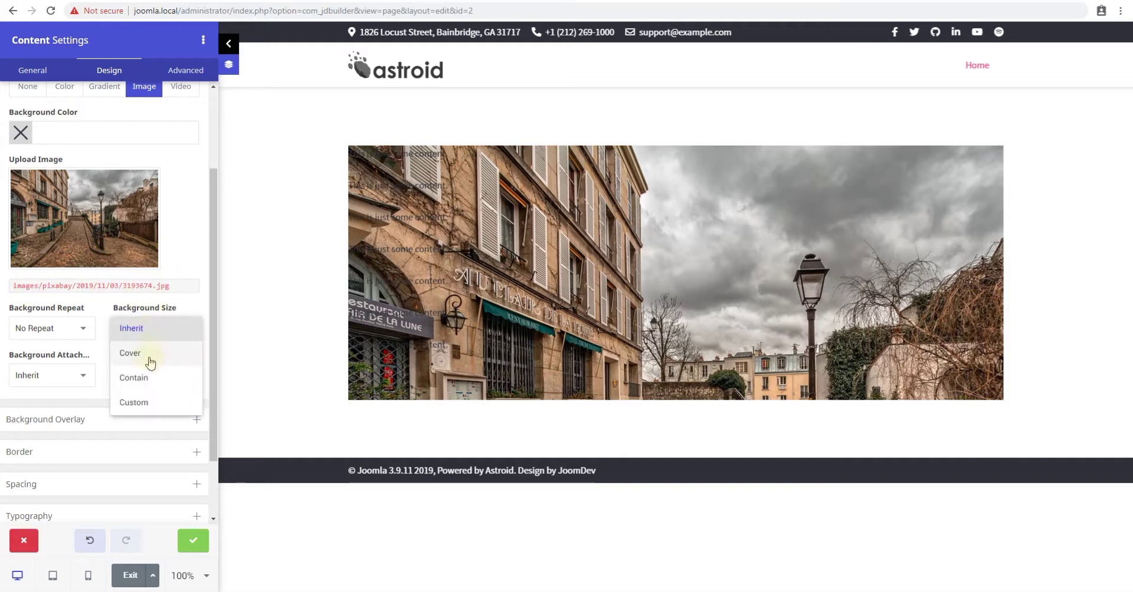
left_click(138, 358)
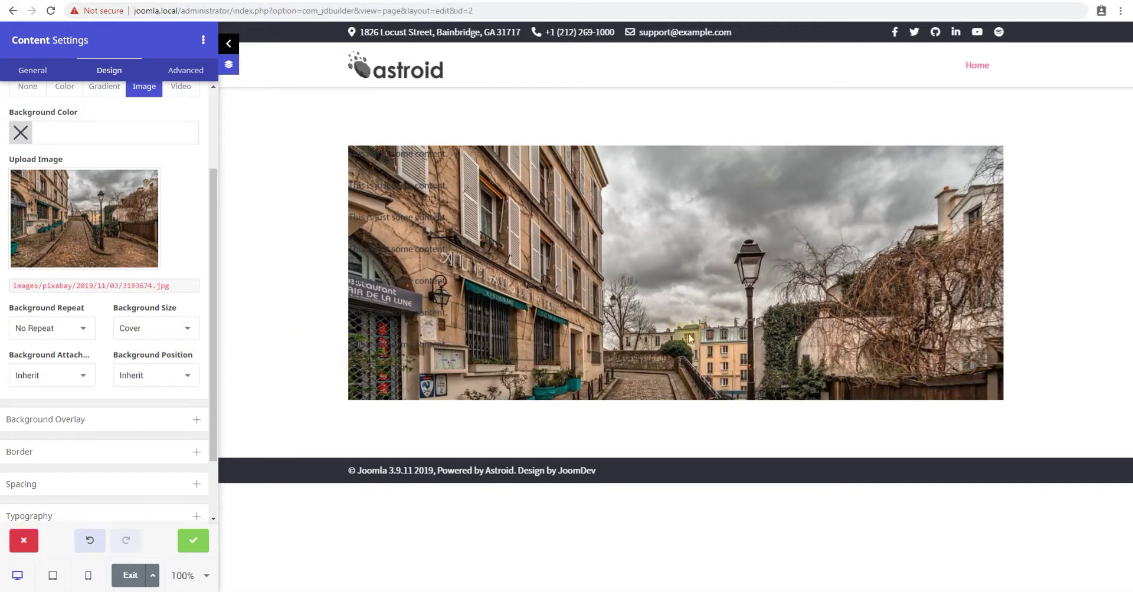
scroll(151, 210, "up", 2)
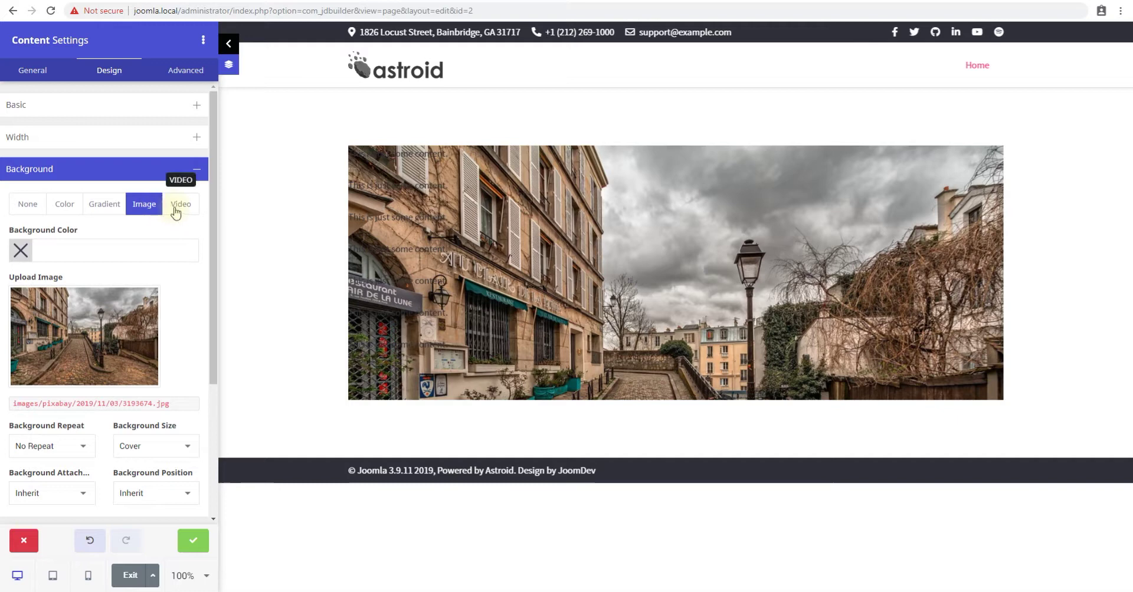
Switch the background to Video, remove the forest video, and search Pixabay for 'lion'.
left_click(175, 212)
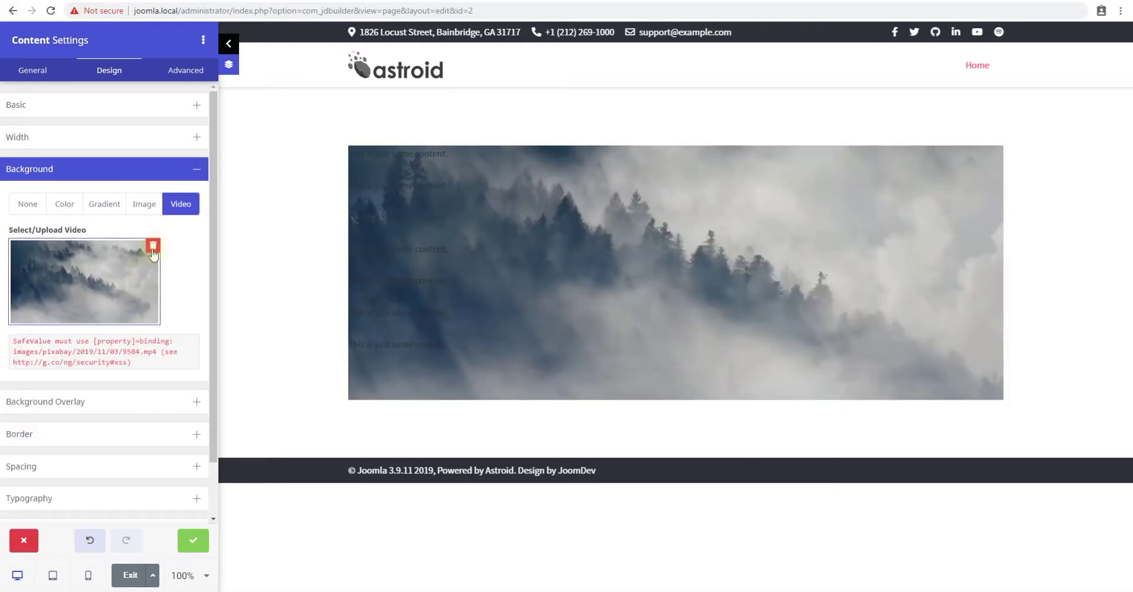
left_click(153, 247)
left_click(79, 268)
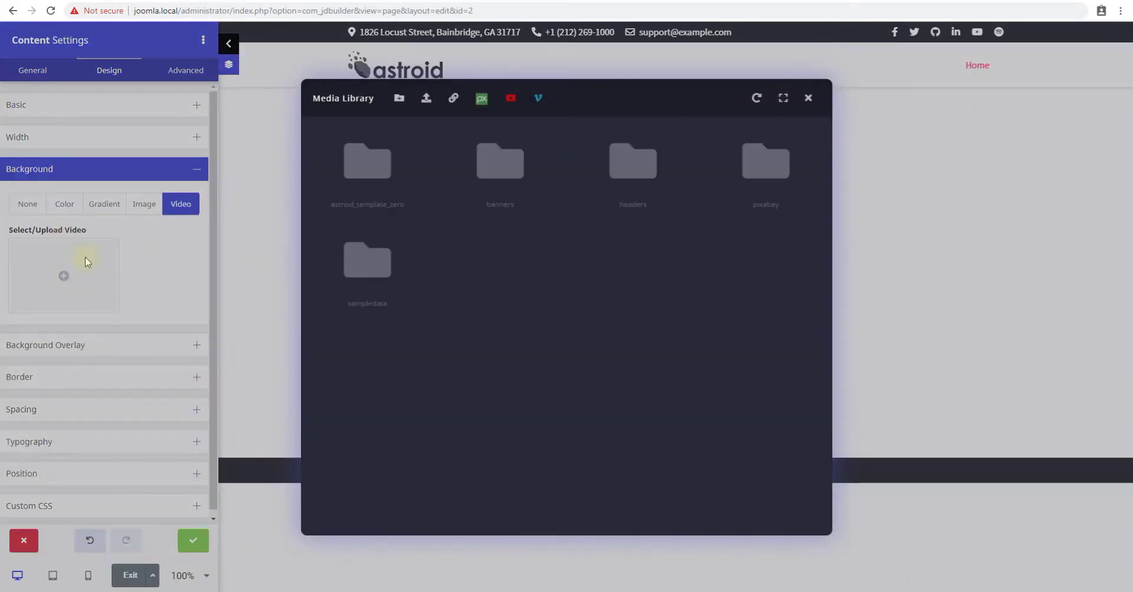
left_click(481, 99)
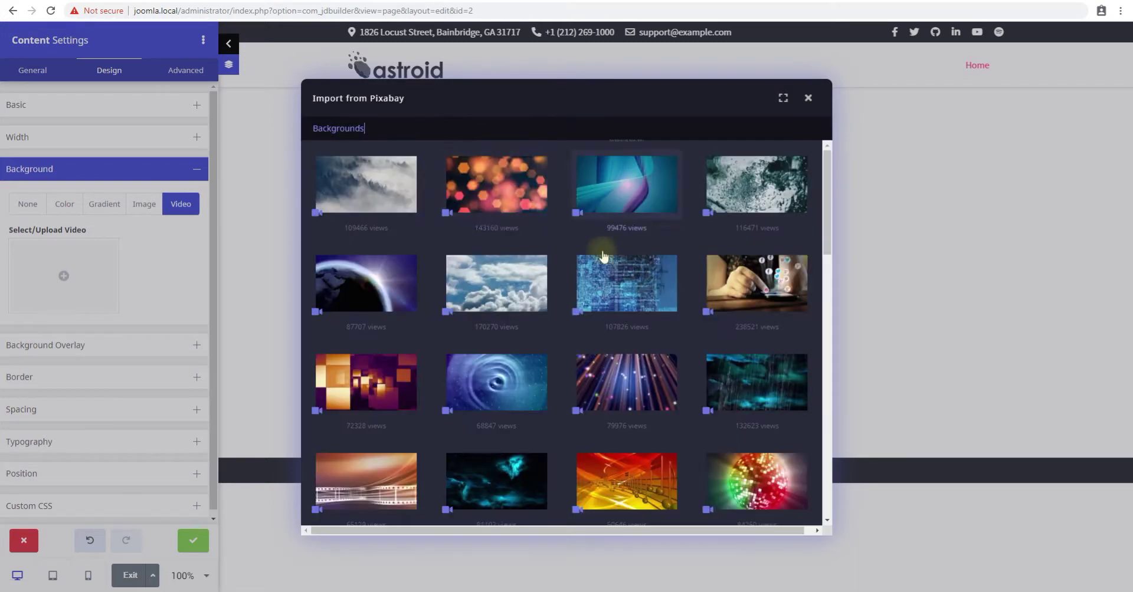
double_click(412, 127)
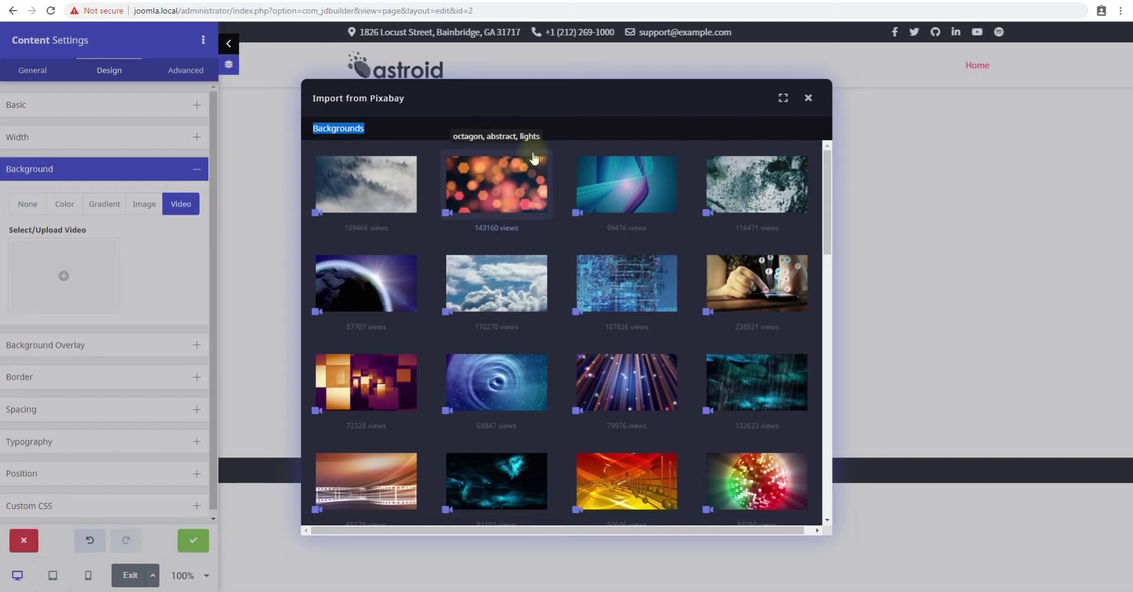
type("lion")
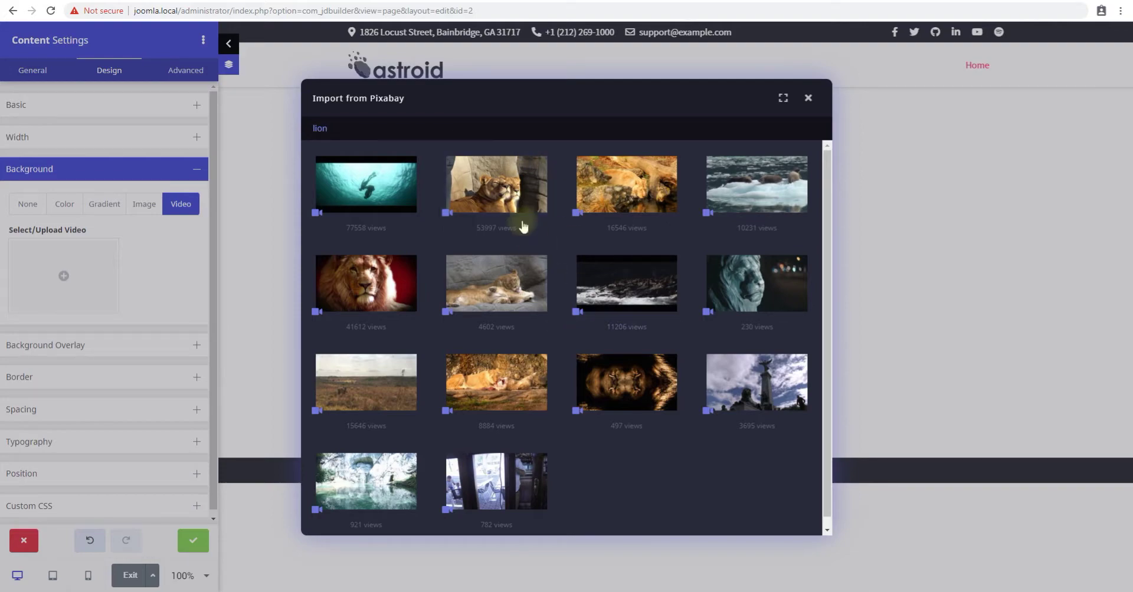
Import the resting lionesses video from Pixabay at 960 x 540.
left_click(496, 193)
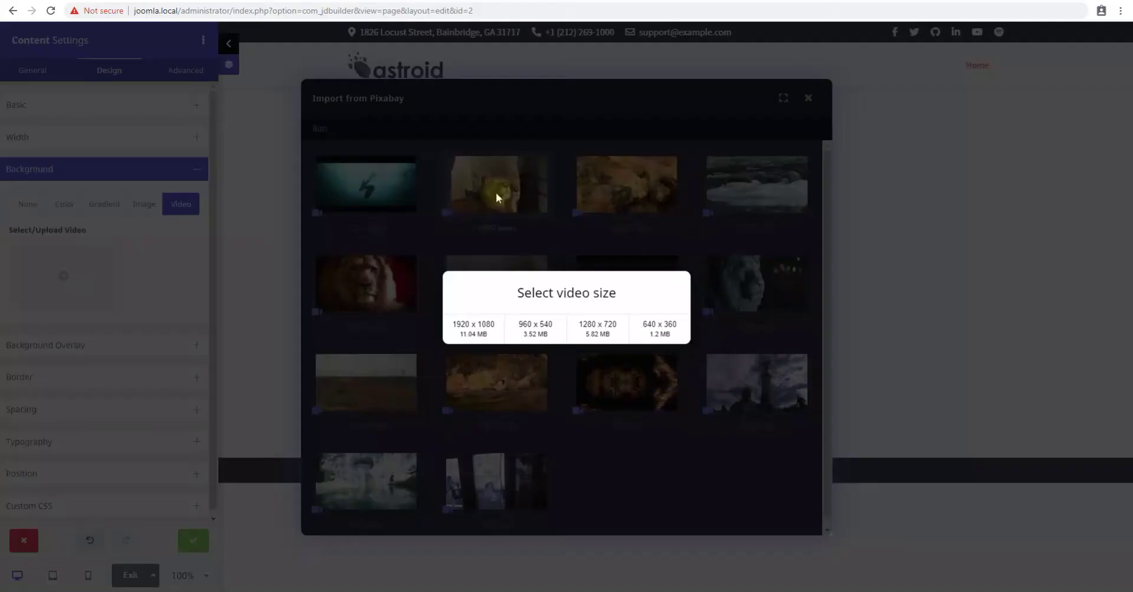
left_click(537, 329)
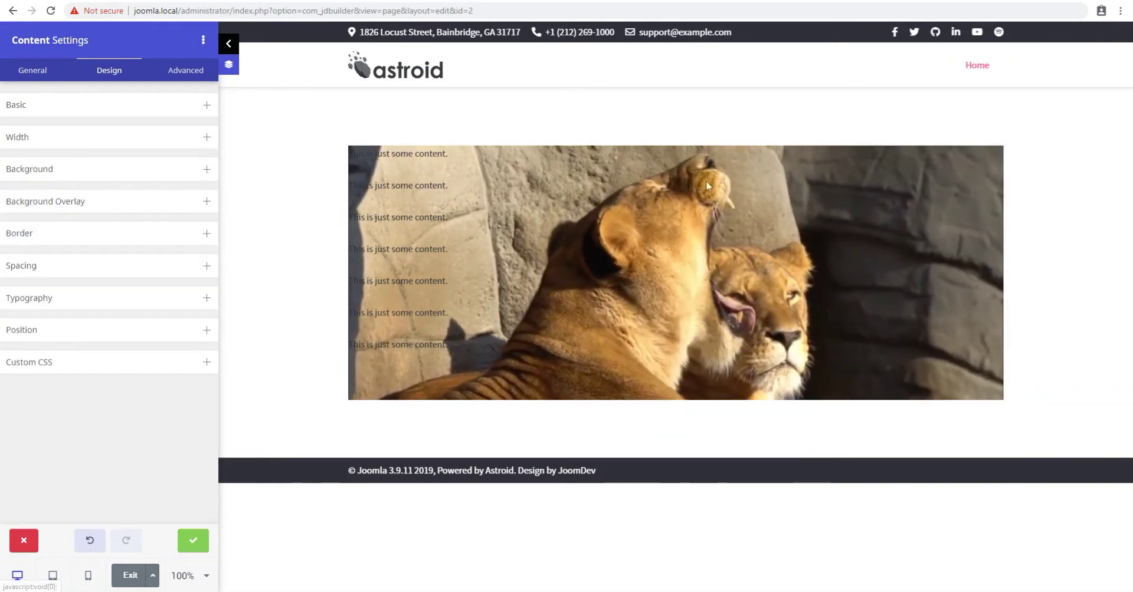
Collapse the Background section and go back to the content element's General settings.
left_click(460, 349)
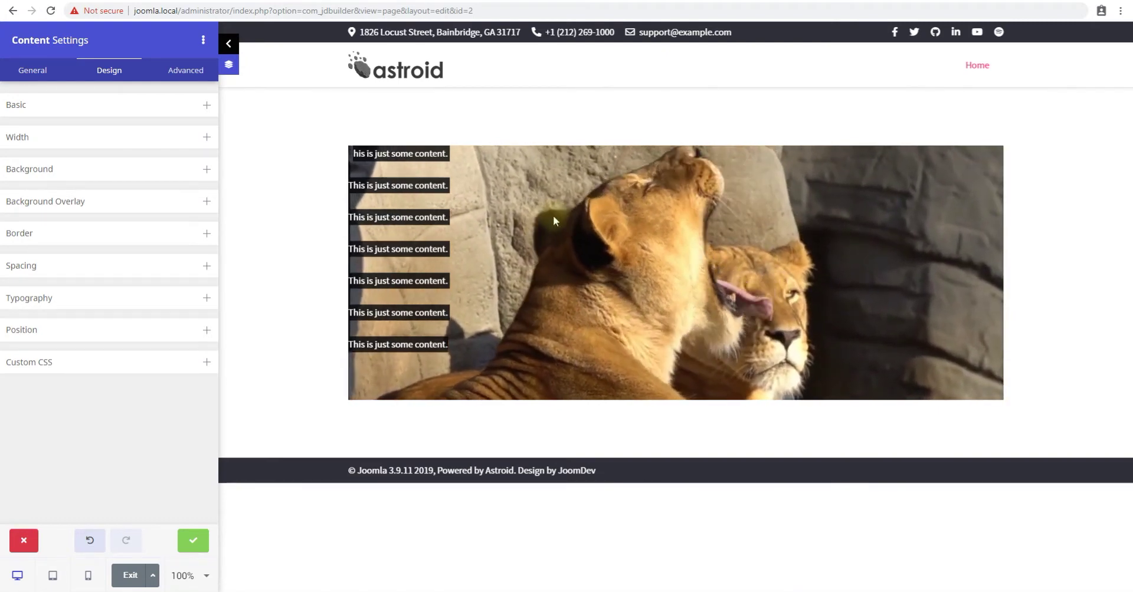
left_click(35, 72)
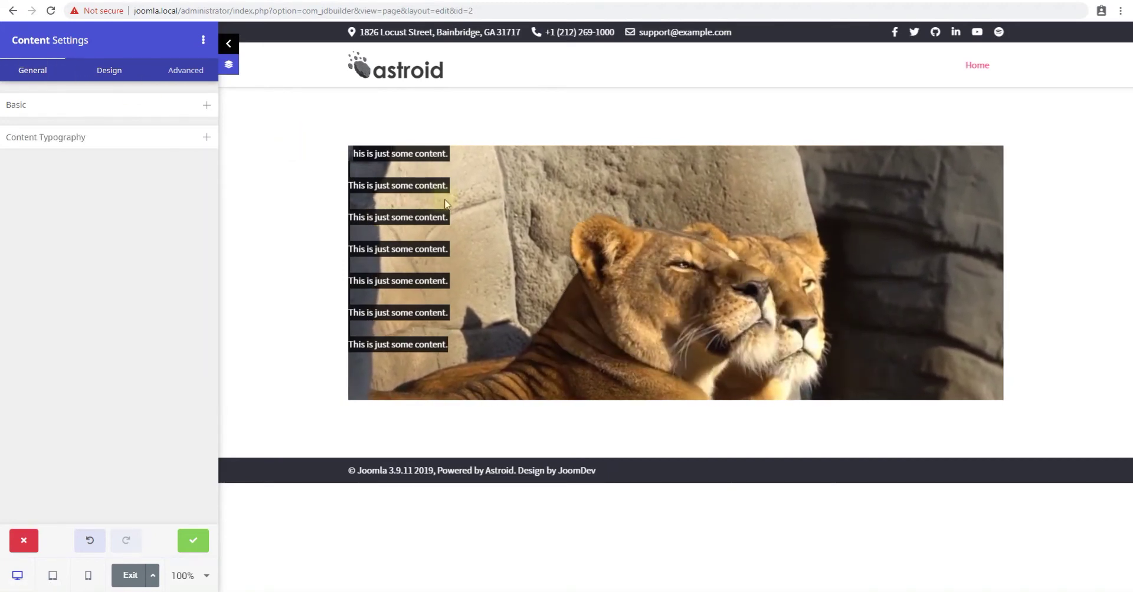